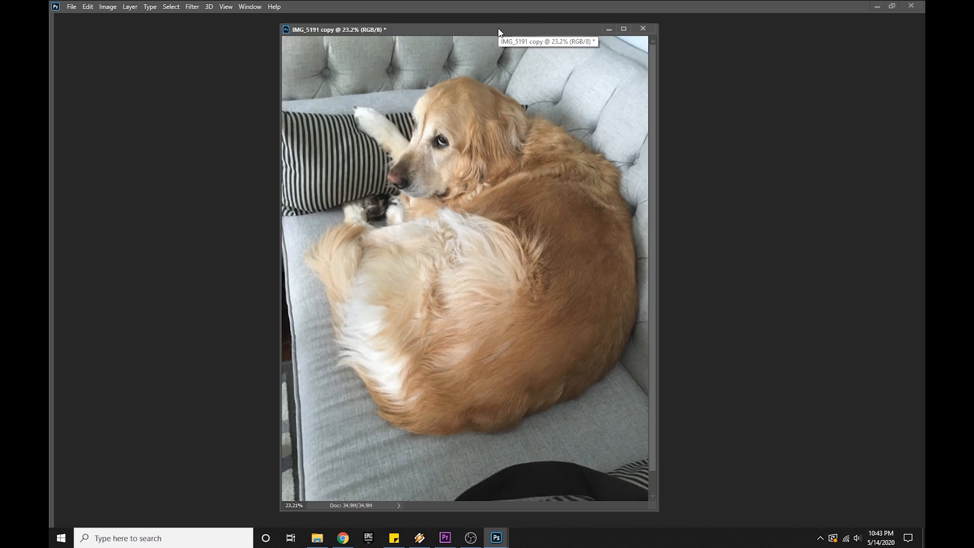
# - Bring up IMG_5191.JPG and place it beside IMG_5191 copy in separate floating windows to compare the two photos
pyautogui.click(250, 7)
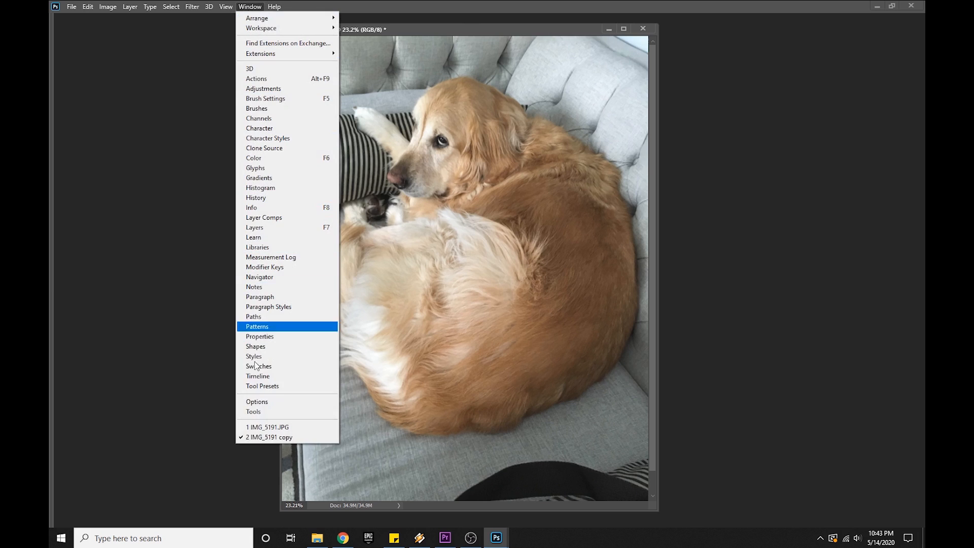
pyautogui.click(283, 427)
pyautogui.moveTo(403, 42); pyautogui.dragTo(557, 40)
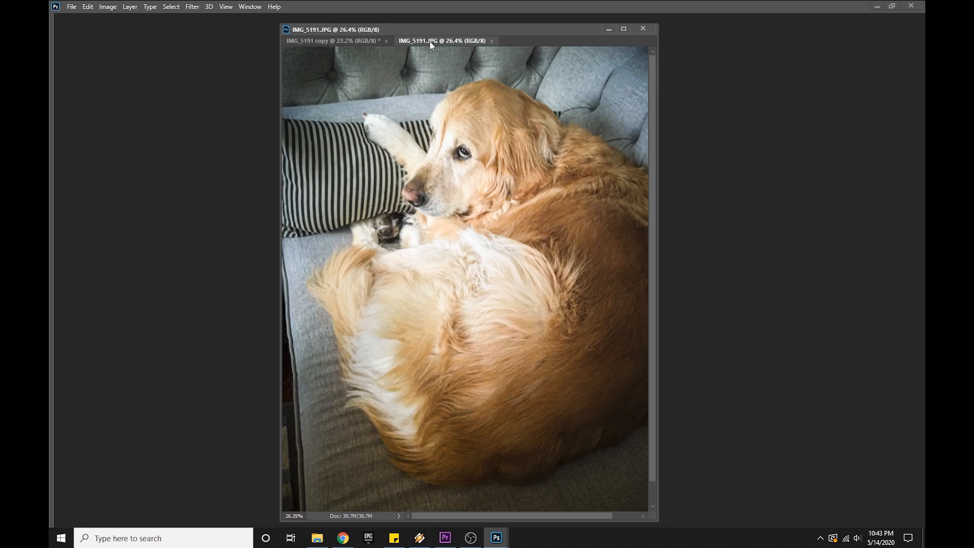
pyautogui.moveTo(431, 41); pyautogui.dragTo(117, 42)
pyautogui.moveTo(470, 30); pyautogui.dragTo(696, 43)
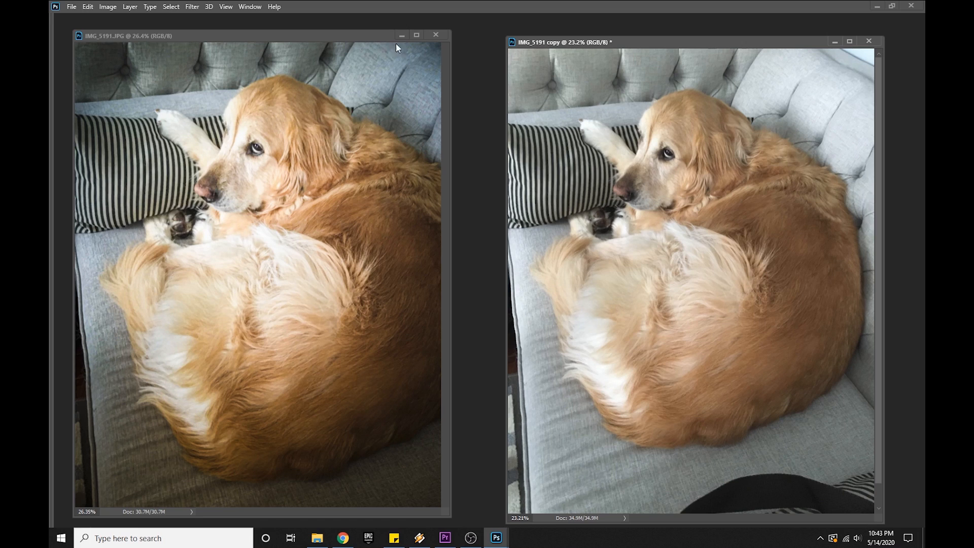
# - Close IMG_5191.JPG and open the Camera Raw Filter on IMG_5191 copy
pyautogui.click(438, 36)
pyautogui.moveTo(654, 43); pyautogui.dragTo(398, 35)
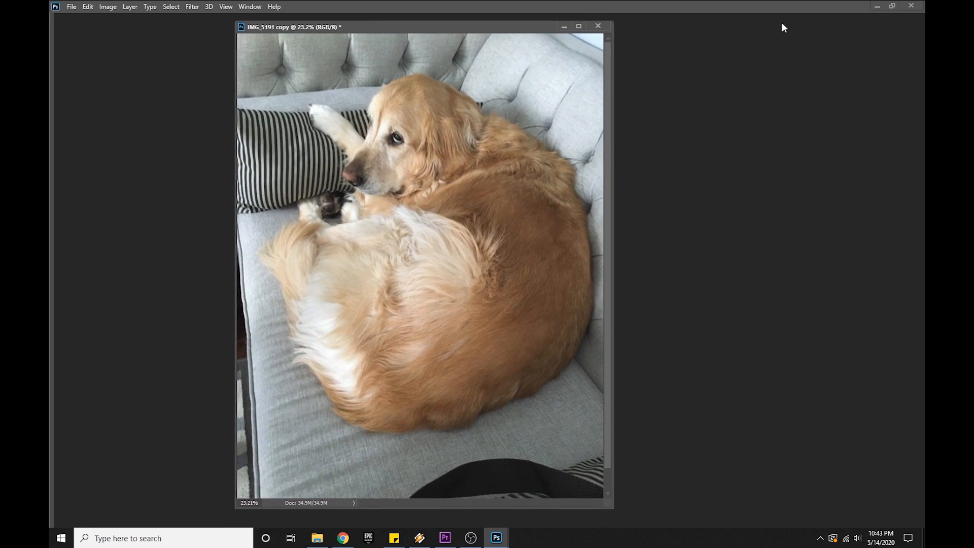
pyautogui.click(192, 7)
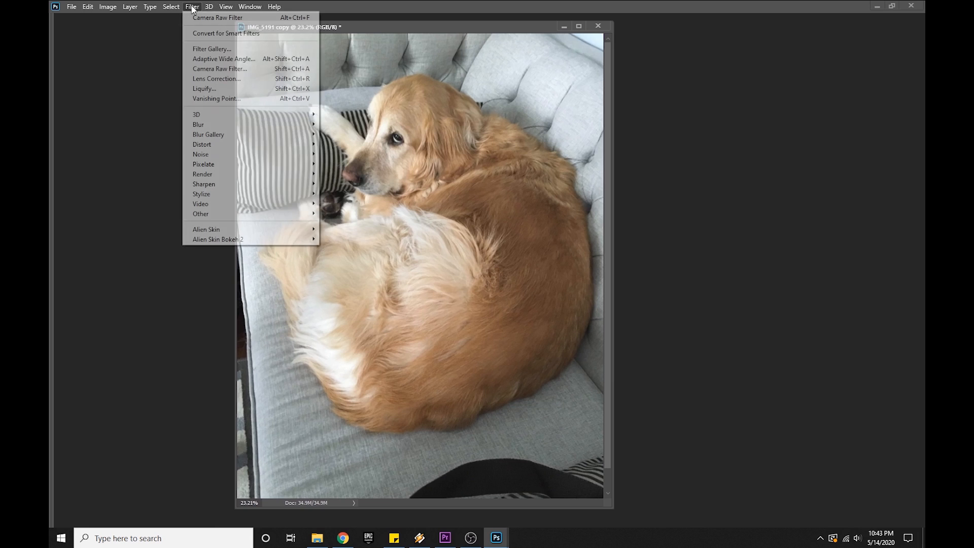
pyautogui.click(215, 69)
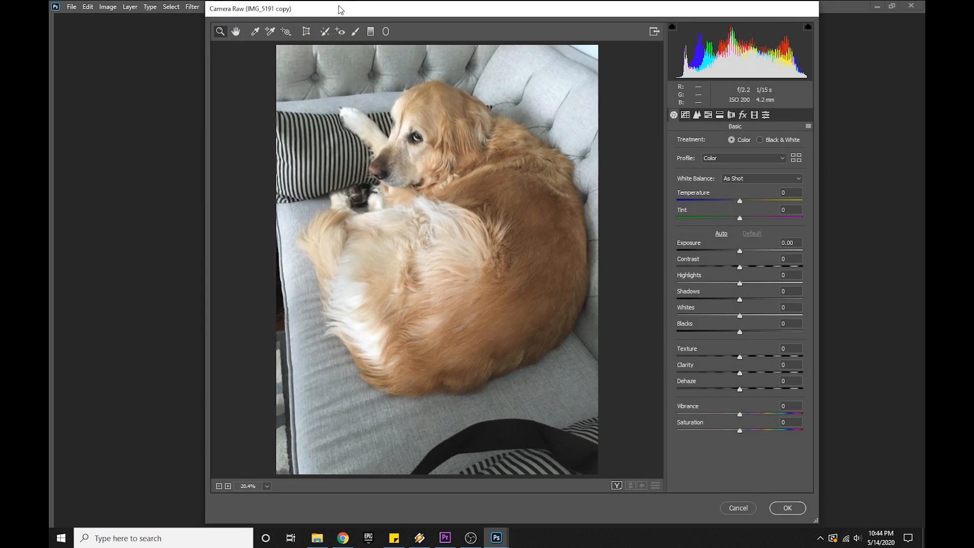
pyautogui.moveTo(339, 9); pyautogui.dragTo(345, 38)
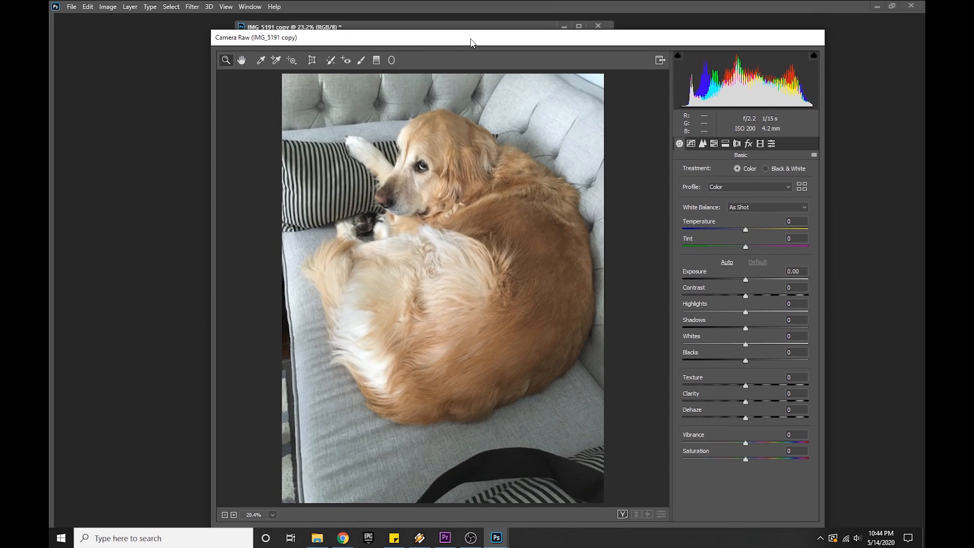
pyautogui.moveTo(469, 43); pyautogui.dragTo(426, 27)
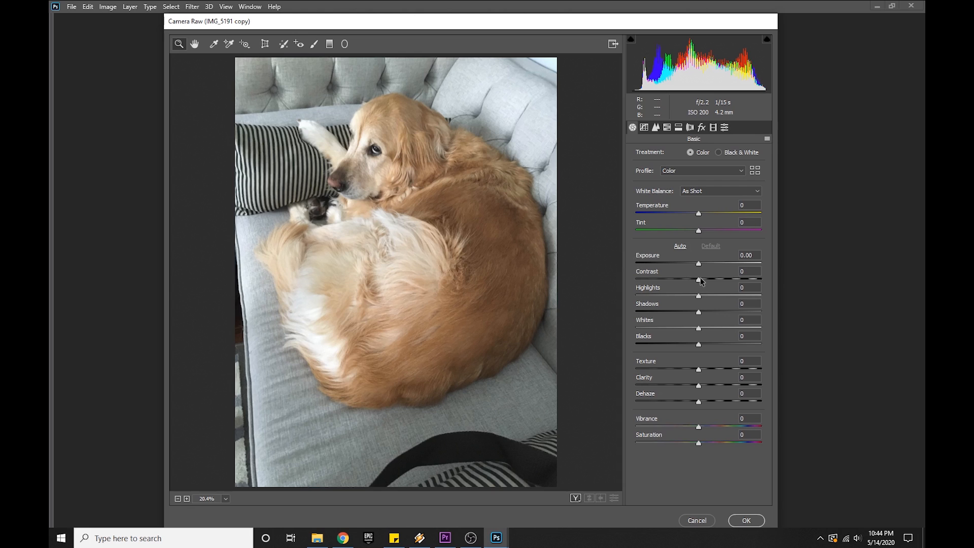
# - Adjust the photo's tones, setting Contrast to +43, Highlights to -78 and Shadows to +13
pyautogui.moveTo(701, 280); pyautogui.dragTo(712, 282)
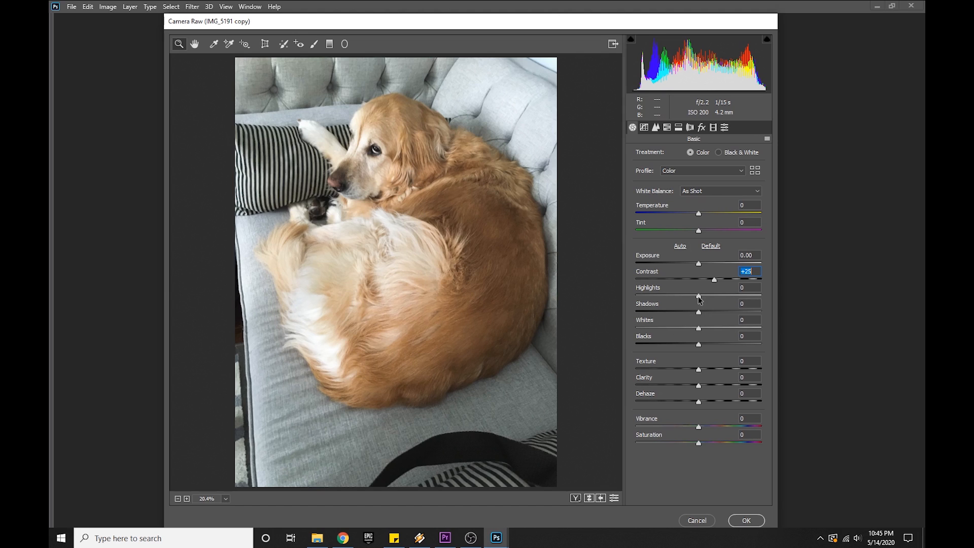
pyautogui.moveTo(699, 299); pyautogui.dragTo(654, 299)
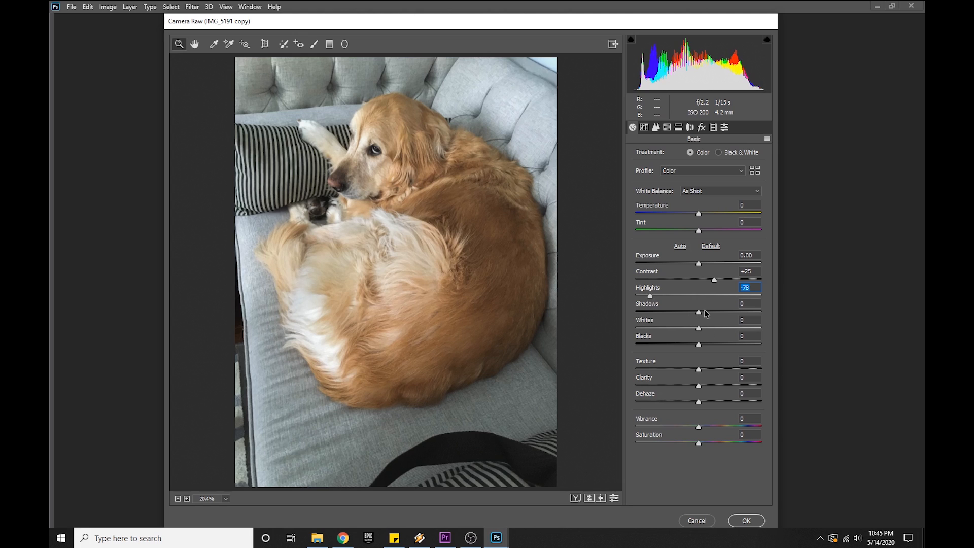
pyautogui.moveTo(698, 313); pyautogui.dragTo(707, 313)
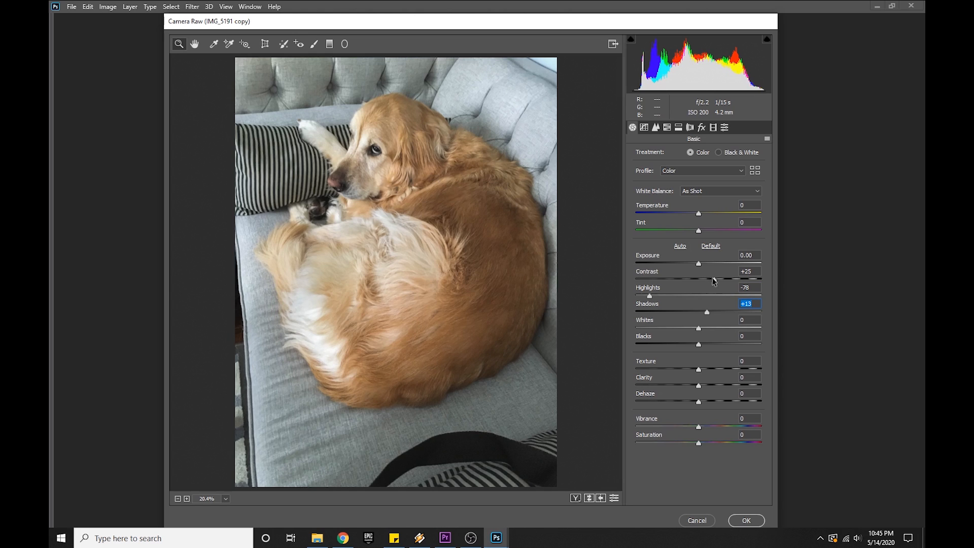
pyautogui.moveTo(715, 282); pyautogui.dragTo(726, 282)
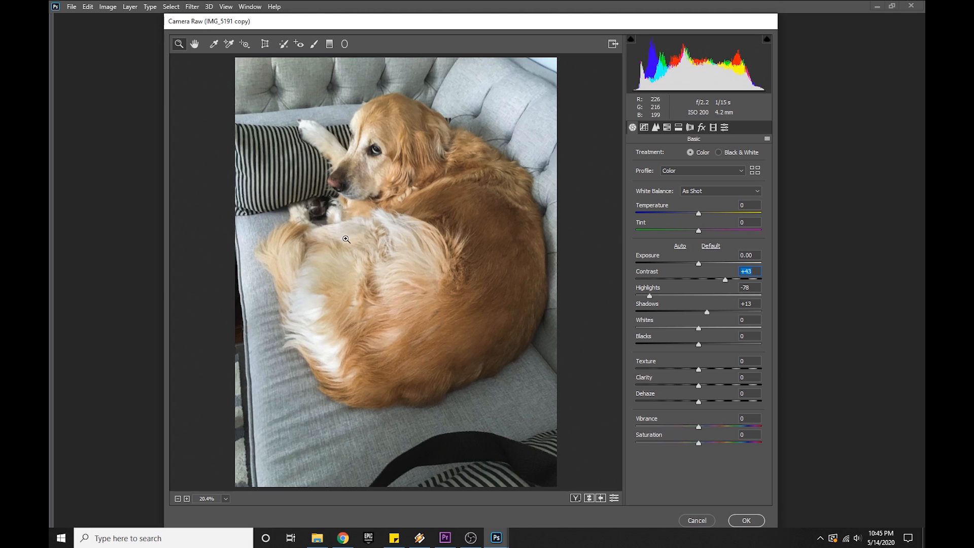
# - Sharpen the dog's fur detail by setting Texture to +18 and Clarity to +8
pyautogui.click(361, 237)
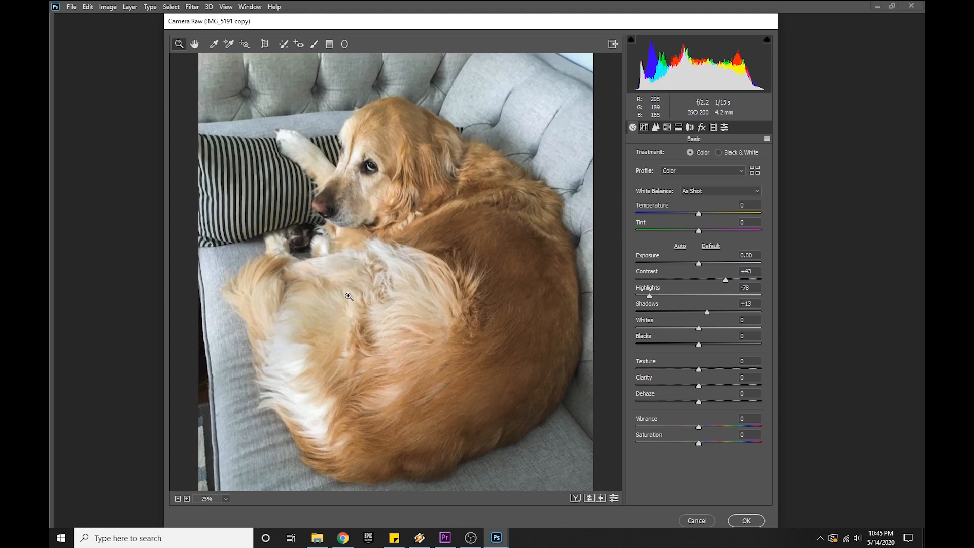
pyautogui.click(361, 237)
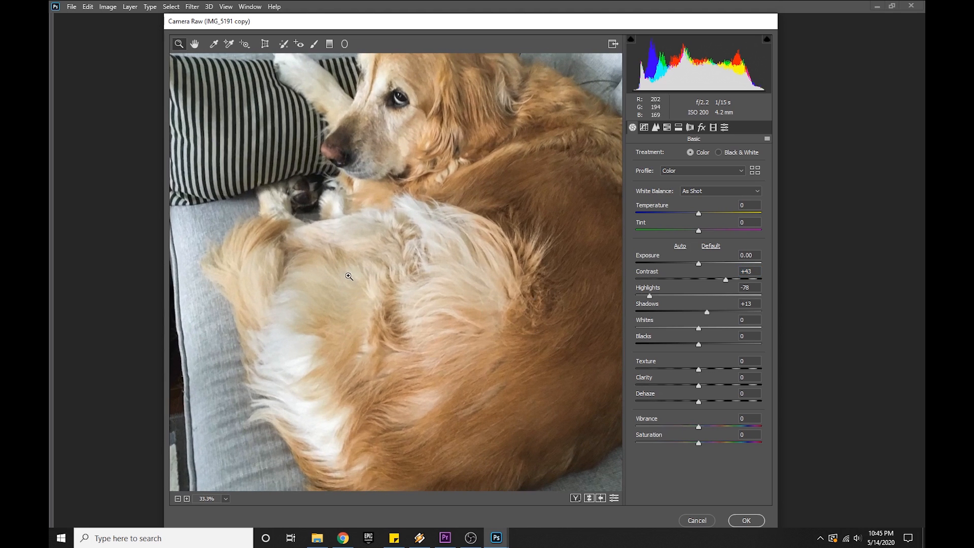
pyautogui.click(440, 218)
pyautogui.click(346, 272)
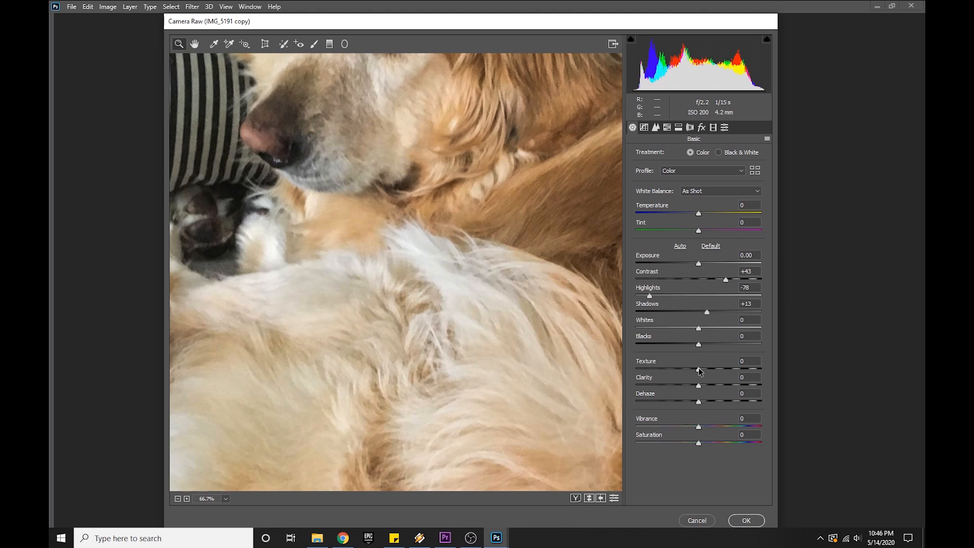
pyautogui.moveTo(699, 370); pyautogui.dragTo(718, 377)
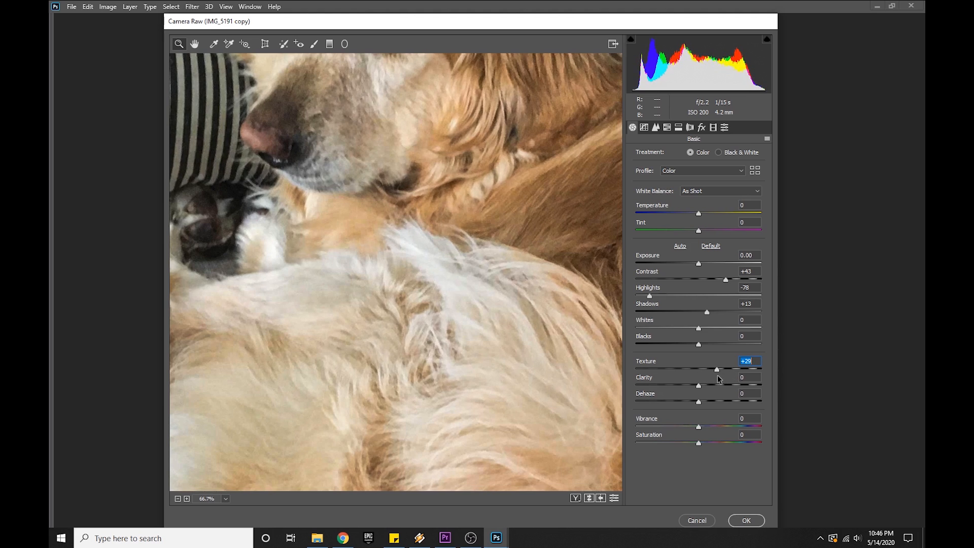
pyautogui.moveTo(443, 195); pyautogui.dragTo(496, 358)
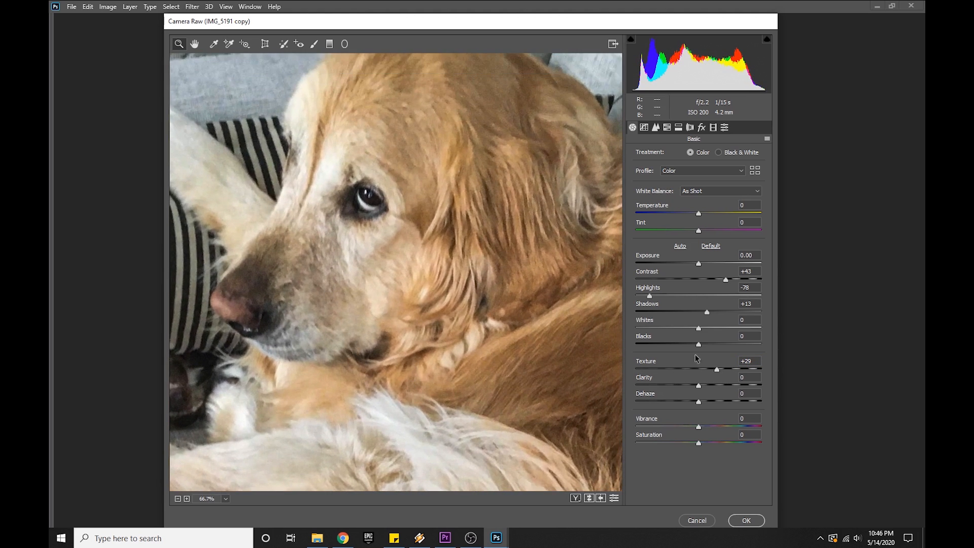
pyautogui.moveTo(717, 370)
pyautogui.mouseDown()
pyautogui.moveTo(765, 371)
pyautogui.moveTo(625, 376)
pyautogui.moveTo(729, 371)
pyautogui.moveTo(700, 384)
pyautogui.moveTo(721, 383)
pyautogui.moveTo(698, 380)
pyautogui.moveTo(707, 386)
pyautogui.mouseUp()
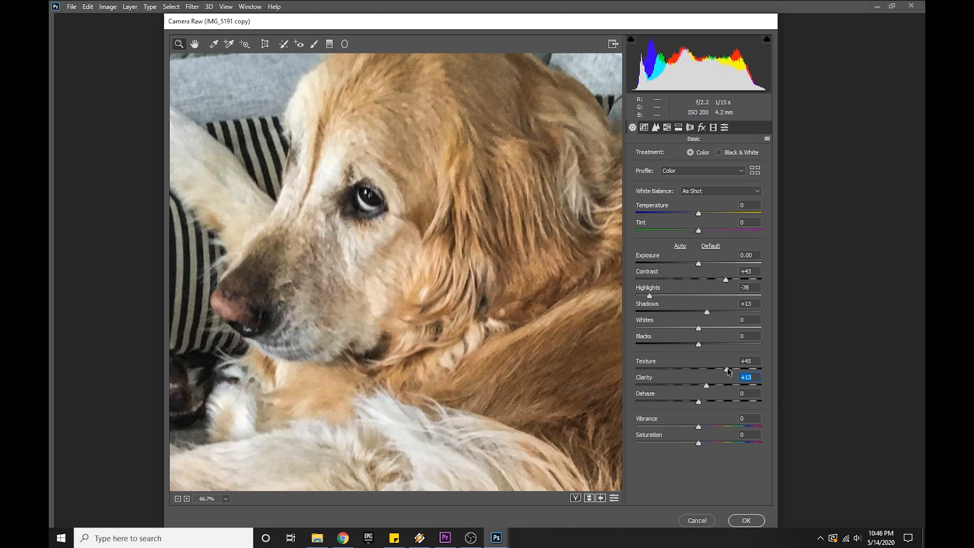
pyautogui.moveTo(726, 368); pyautogui.dragTo(703, 387)
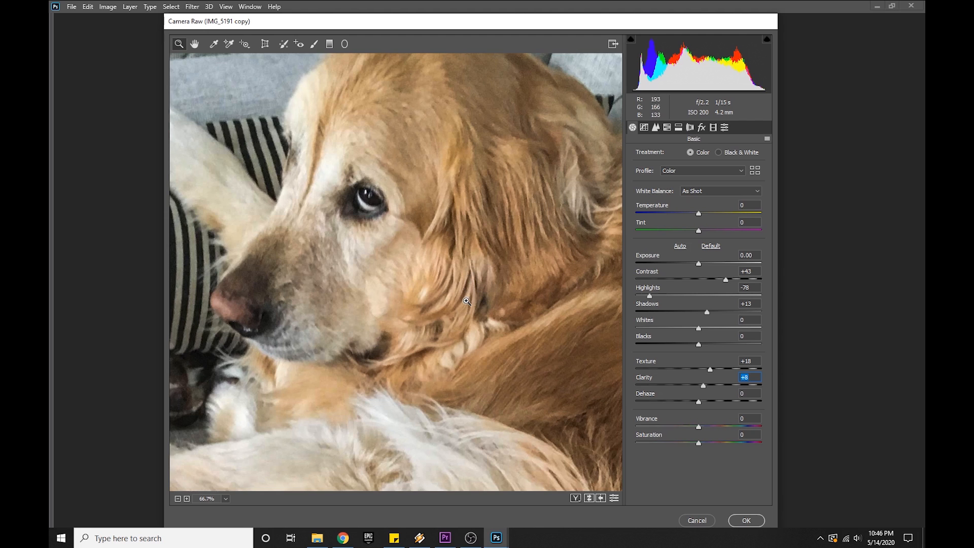
# - Boost the photo's colours by setting Vibrance to +12 and Saturation to +5
pyautogui.hotkey('ctrl', '0')
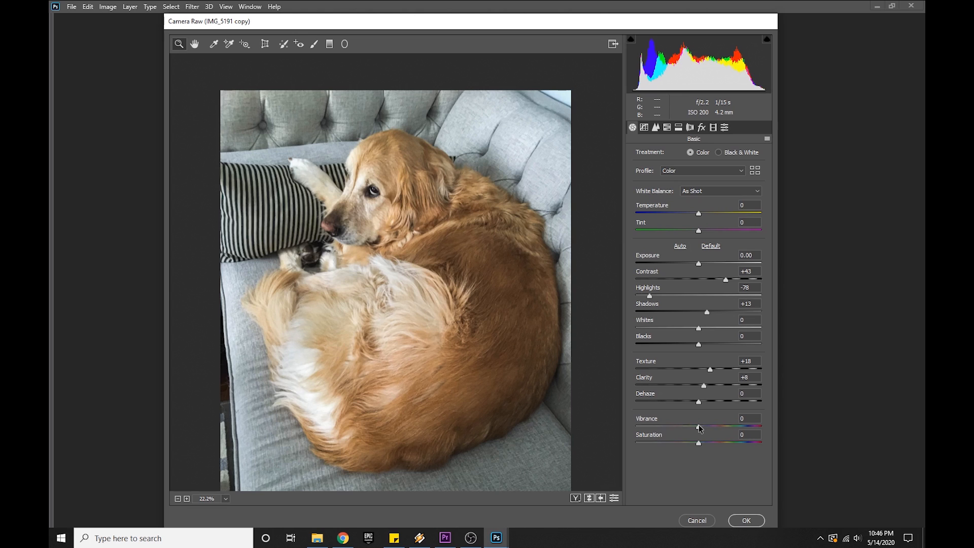
pyautogui.moveTo(699, 430)
pyautogui.mouseDown()
pyautogui.moveTo(726, 428)
pyautogui.moveTo(708, 428)
pyautogui.mouseUp()
pyautogui.moveTo(699, 443)
pyautogui.mouseDown()
pyautogui.moveTo(741, 443)
pyautogui.moveTo(702, 438)
pyautogui.moveTo(725, 440)
pyautogui.moveTo(703, 445)
pyautogui.mouseUp()
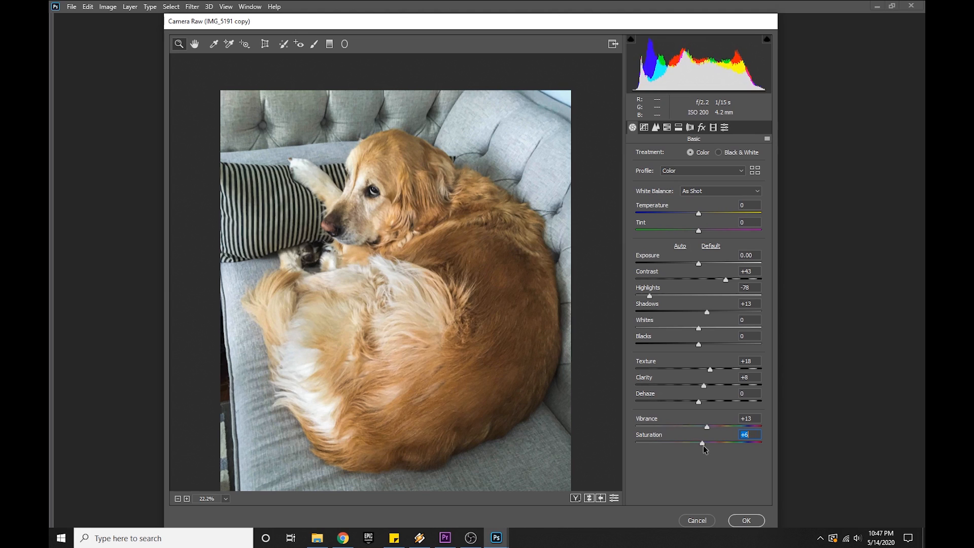
pyautogui.click(706, 428)
pyautogui.moveTo(702, 444); pyautogui.dragTo(698, 442)
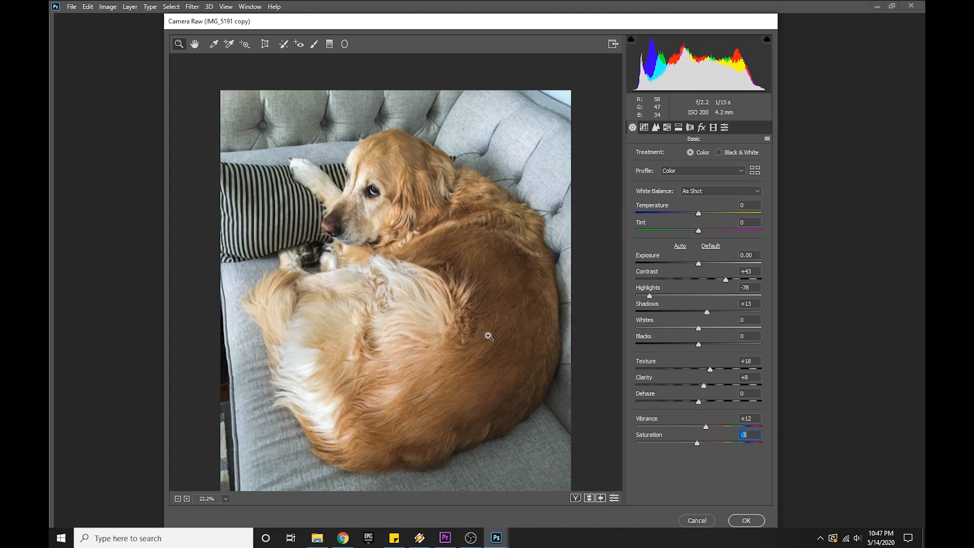
pyautogui.moveTo(698, 442); pyautogui.dragTo(702, 442)
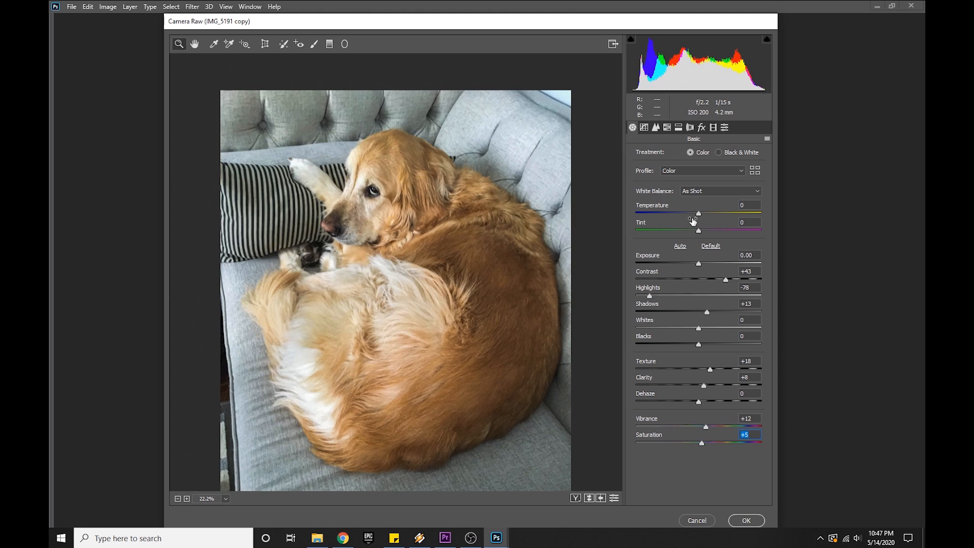
# - Check the dog's head up close and fine-tune Texture to +17
pyautogui.moveTo(496, 23); pyautogui.dragTo(495, 14)
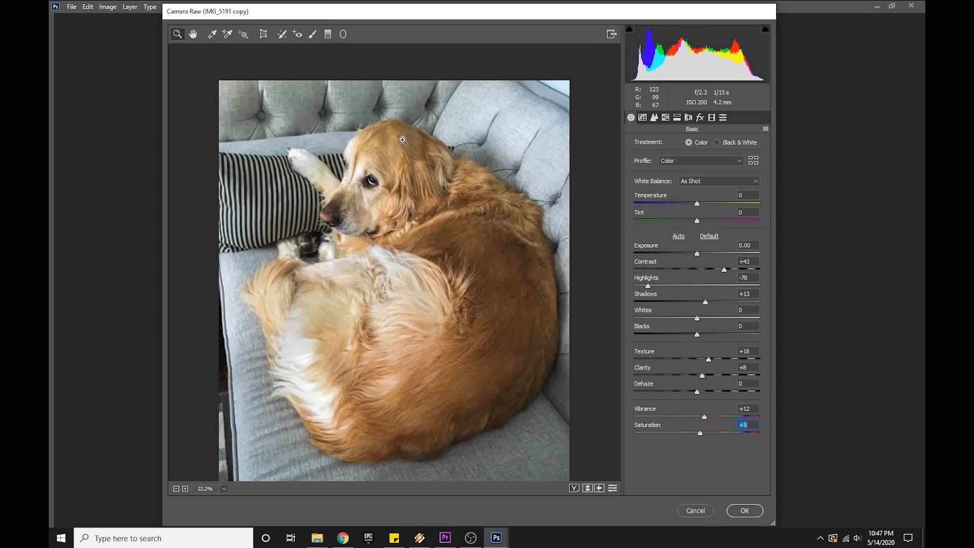
pyautogui.click(382, 98)
pyautogui.click(382, 80)
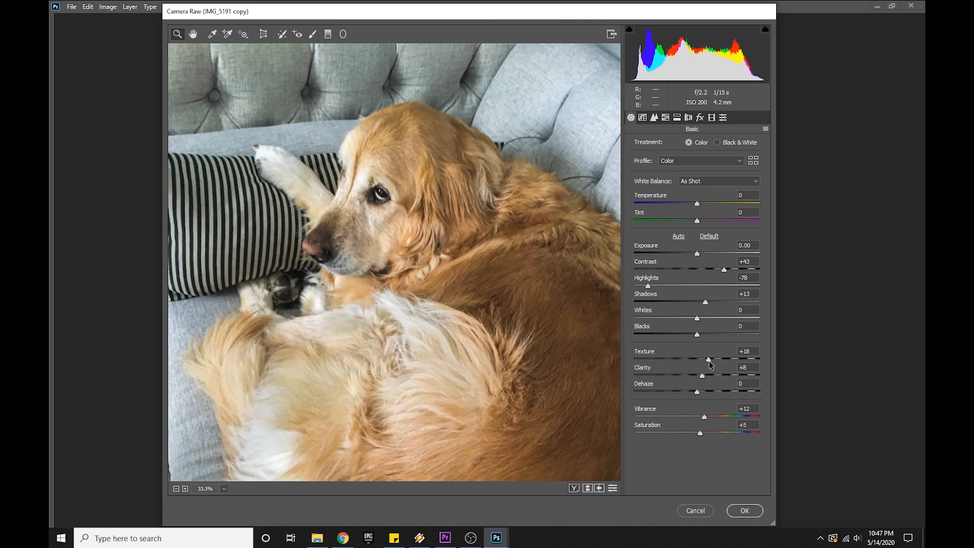
pyautogui.moveTo(709, 360)
pyautogui.mouseDown()
pyautogui.moveTo(724, 361)
pyautogui.moveTo(709, 361)
pyautogui.mouseUp()
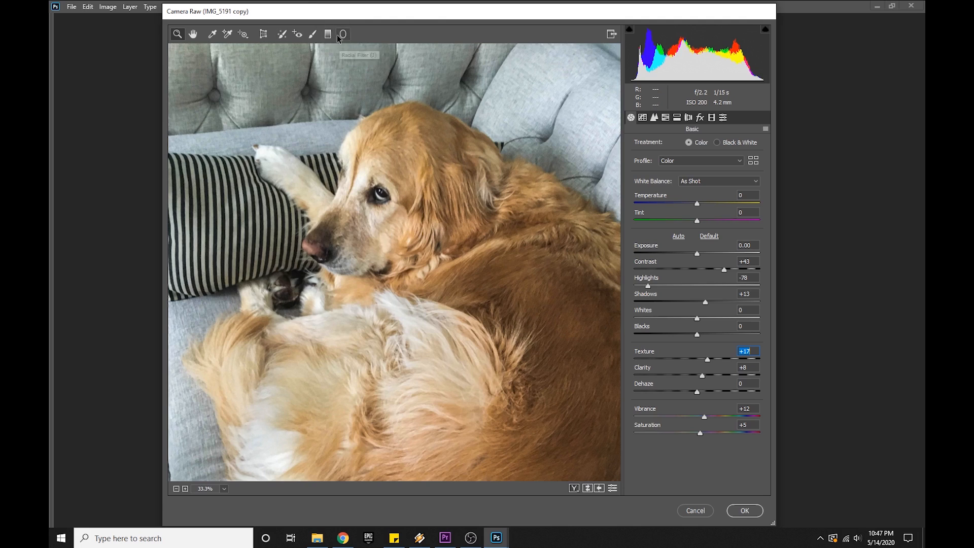
# - Draw a large Radial Filter ellipse around the curled-up dog and centre it on the white fur below its head
pyautogui.rightClick(408, 232)
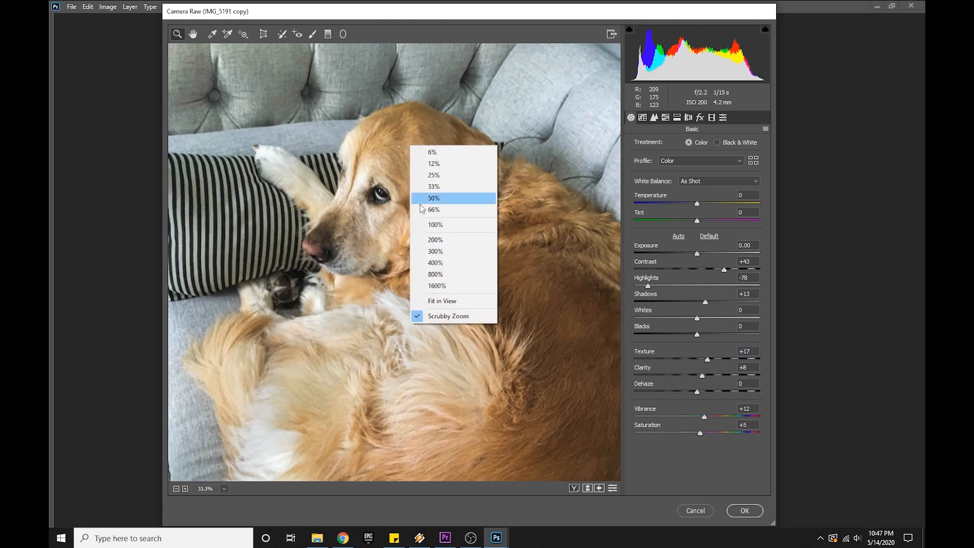
pyautogui.click(443, 302)
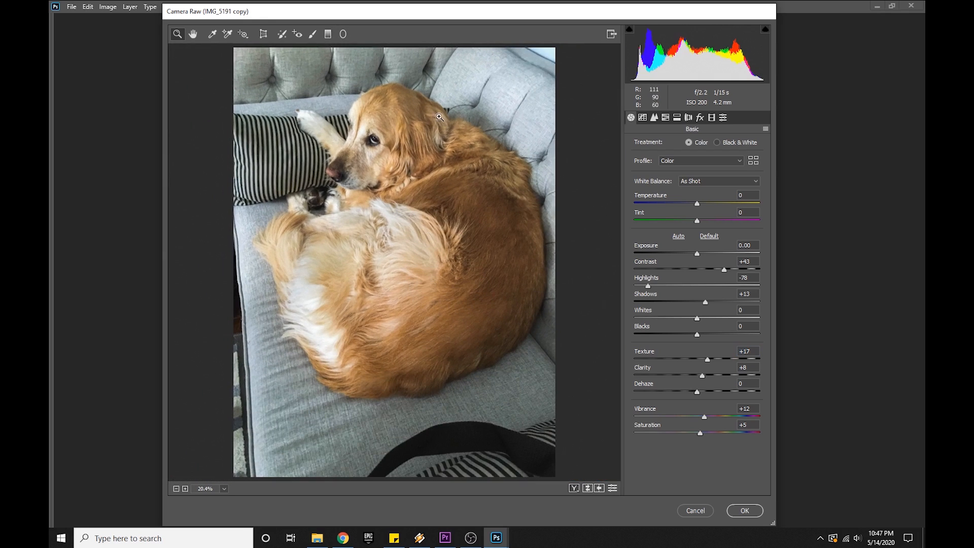
pyautogui.click(342, 35)
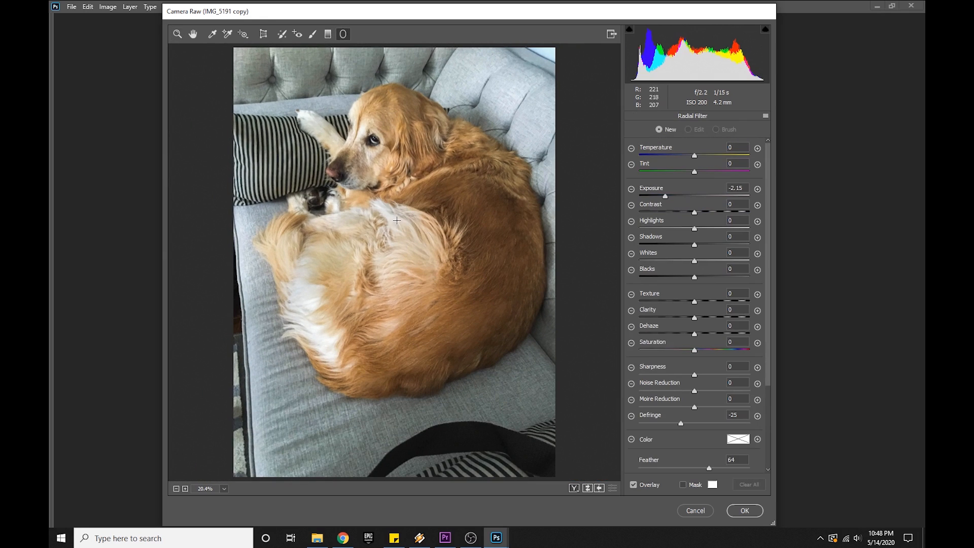
pyautogui.moveTo(394, 213); pyautogui.dragTo(513, 331)
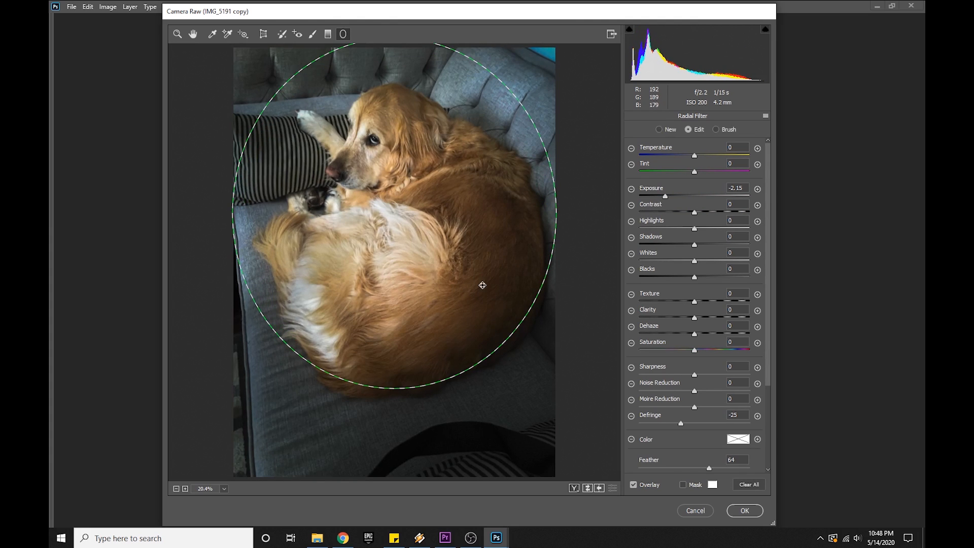
pyautogui.moveTo(396, 213); pyautogui.dragTo(391, 218)
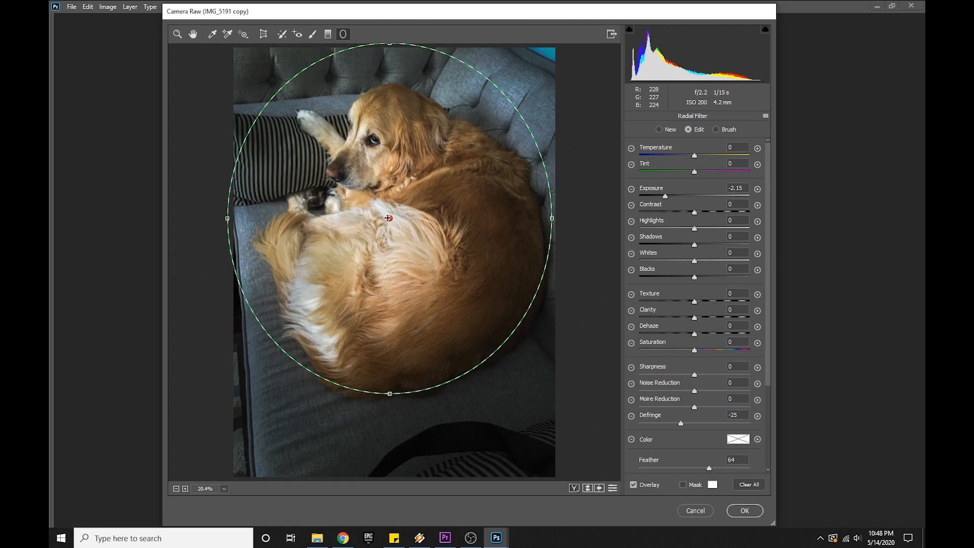
pyautogui.moveTo(388, 218); pyautogui.dragTo(387, 215)
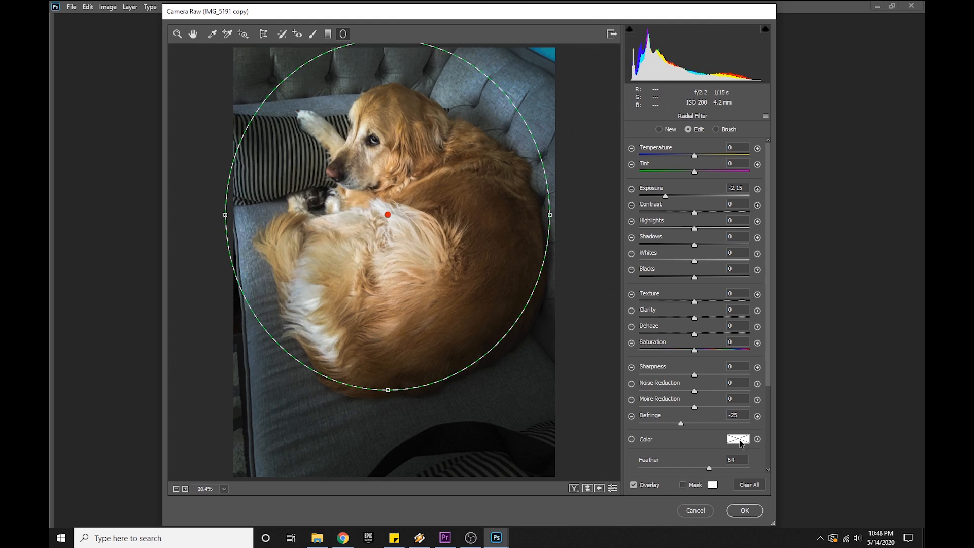
# - Set the radial filter's Exposure to -0.90 to darken the area outside the ellipse
pyautogui.scroll(-3, 711, 456)
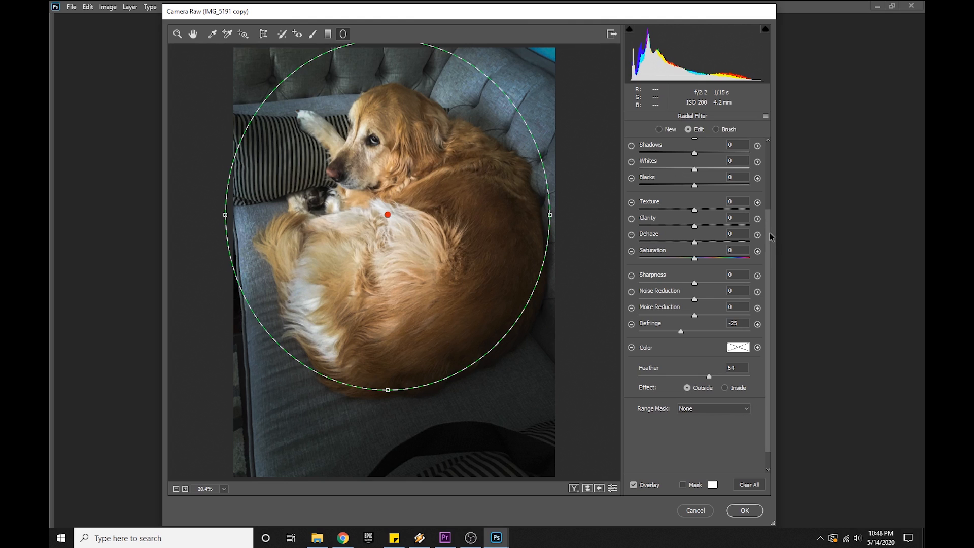
pyautogui.scroll(3, 770, 237)
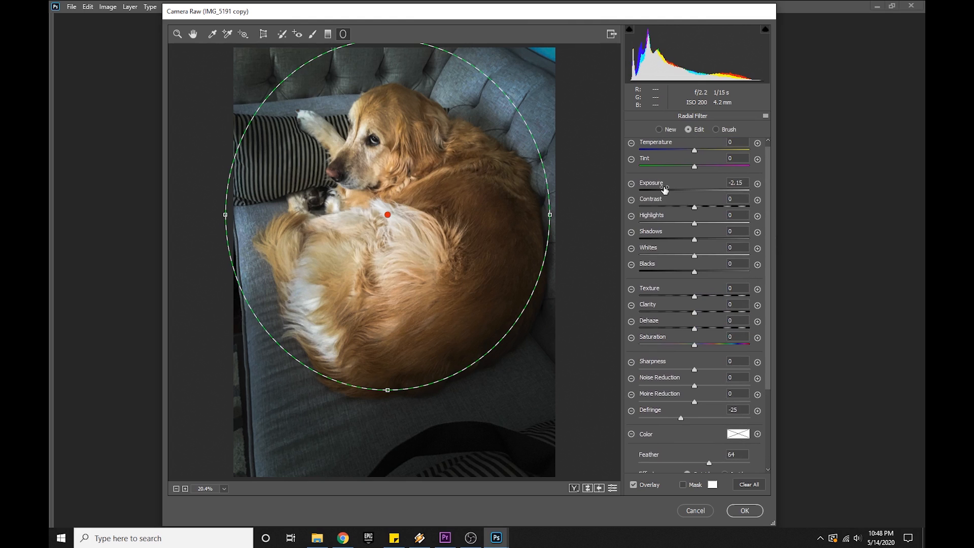
pyautogui.moveTo(667, 192)
pyautogui.mouseDown()
pyautogui.moveTo(628, 192)
pyautogui.moveTo(720, 192)
pyautogui.moveTo(665, 191)
pyautogui.moveTo(682, 194)
pyautogui.mouseUp()
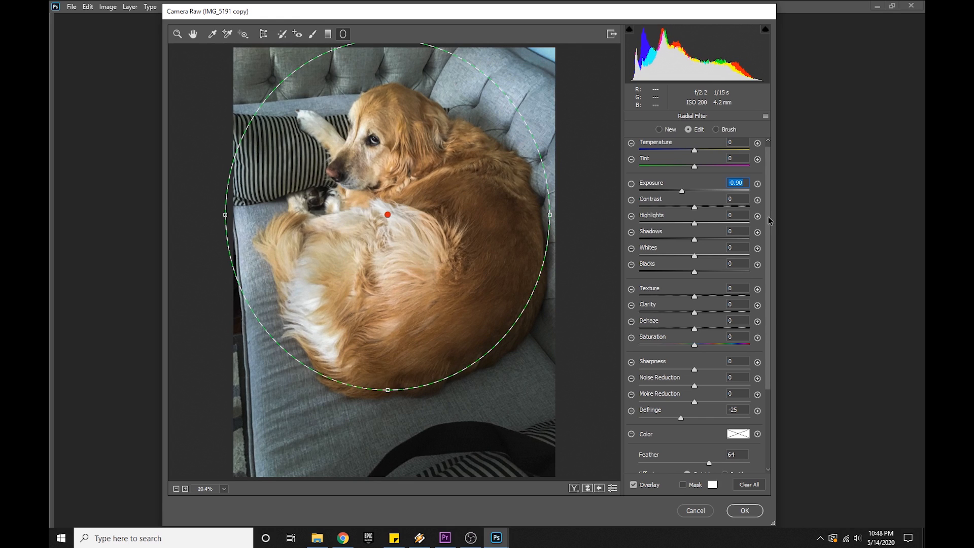
# - Soften the darkening around the dog by setting the radial filter's Exposure to -0.55
pyautogui.scroll(1, 769, 220)
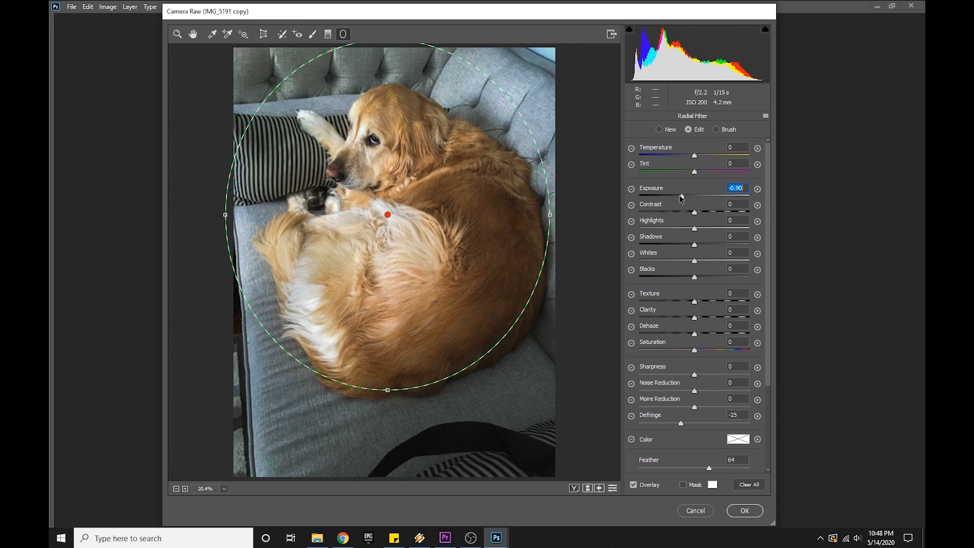
pyautogui.moveTo(683, 196)
pyautogui.mouseDown()
pyautogui.moveTo(656, 196)
pyautogui.moveTo(687, 196)
pyautogui.mouseUp()
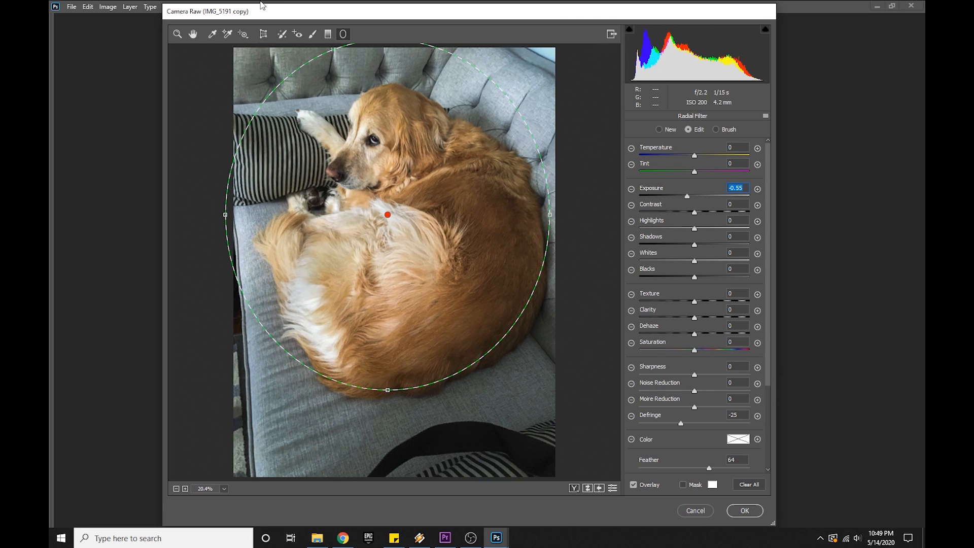
# - Add a Graduated Filter from the black strap up to the dog's middle with Temperature -8, Tint +18, Exposure -0.25 and Contrast +41
pyautogui.click(329, 34)
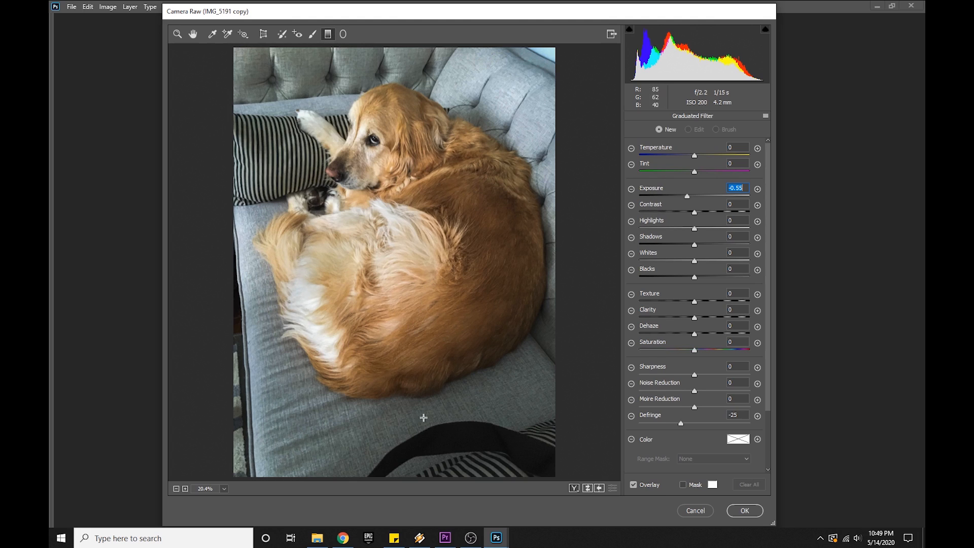
pyautogui.moveTo(443, 458); pyautogui.dragTo(419, 213)
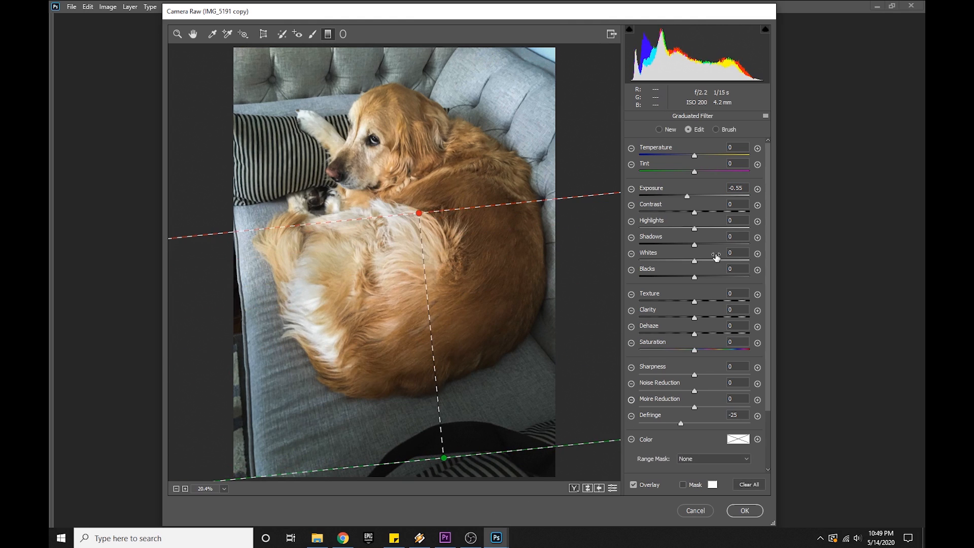
pyautogui.moveTo(694, 155); pyautogui.dragTo(718, 153)
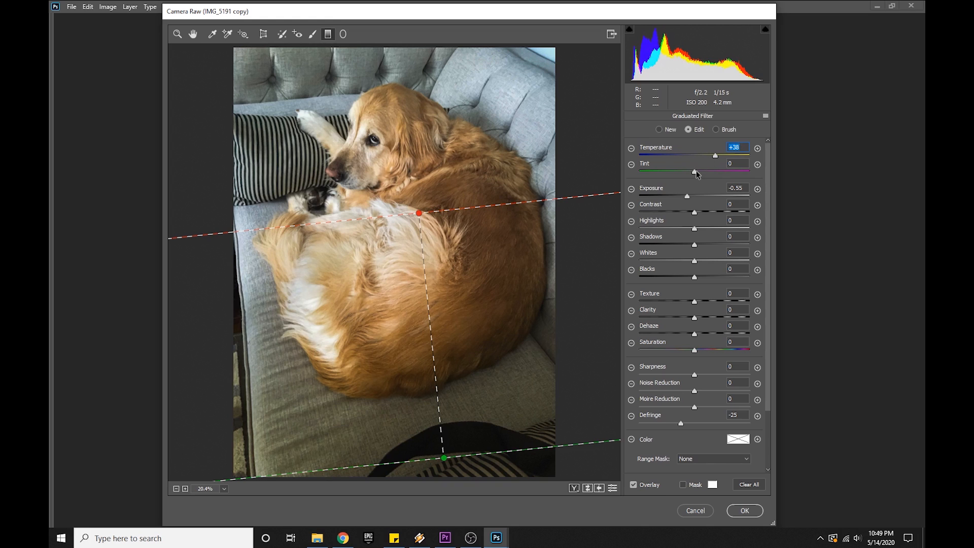
pyautogui.moveTo(700, 170)
pyautogui.mouseDown()
pyautogui.moveTo(680, 173)
pyautogui.moveTo(712, 175)
pyautogui.moveTo(704, 153)
pyautogui.moveTo(690, 154)
pyautogui.moveTo(705, 171)
pyautogui.moveTo(691, 155)
pyautogui.mouseUp()
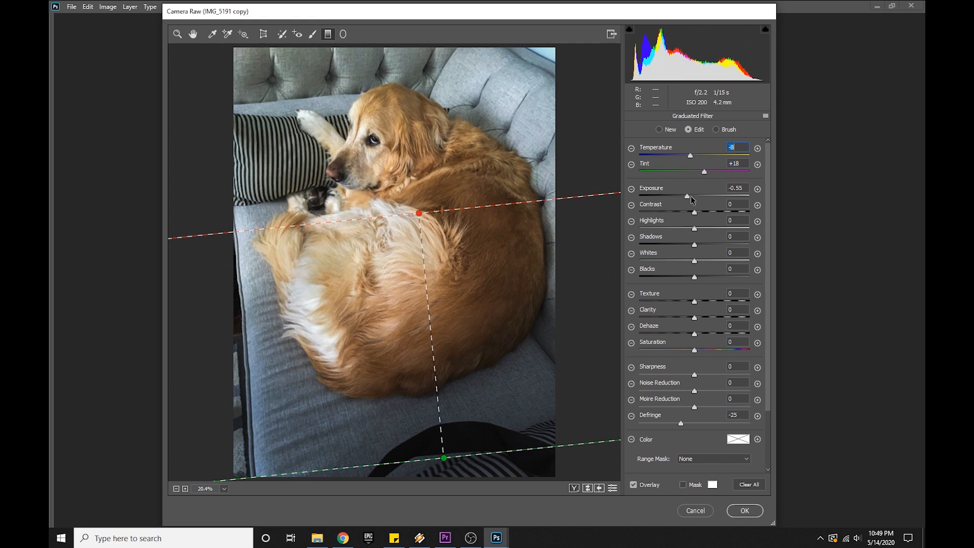
pyautogui.moveTo(690, 195); pyautogui.dragTo(717, 212)
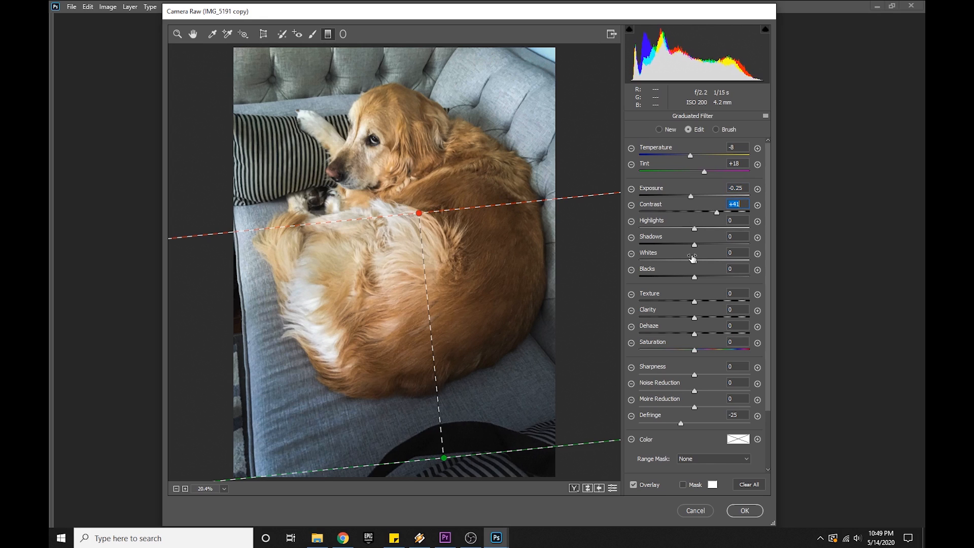
# - Move the graduated filter's end point slightly higher on the dog's white fur and apply the Camera Raw edits
pyautogui.moveTo(419, 213); pyautogui.dragTo(414, 206)
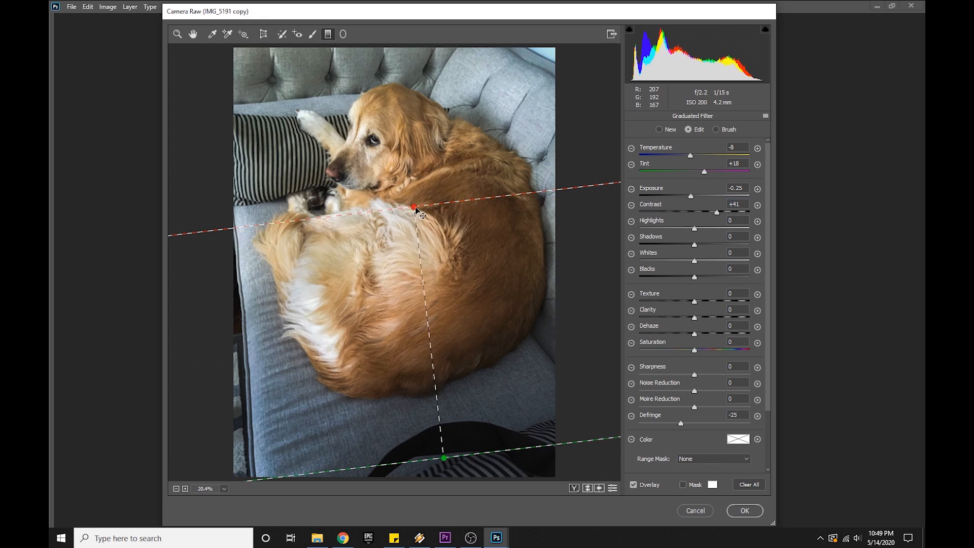
pyautogui.click(751, 515)
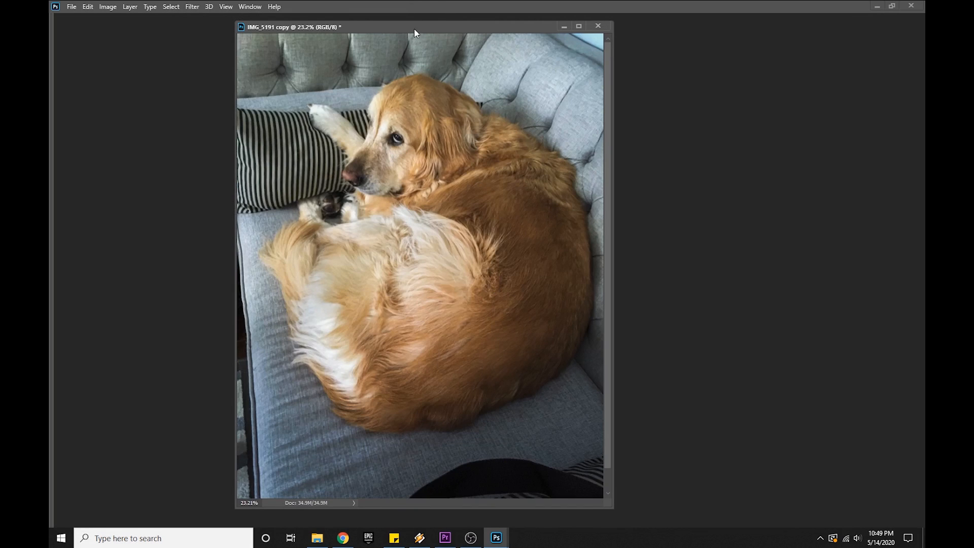
# - Reposition the photo window, fit the image to the screen and bring back the hidden tools and panels
pyautogui.moveTo(414, 28); pyautogui.dragTo(452, 31)
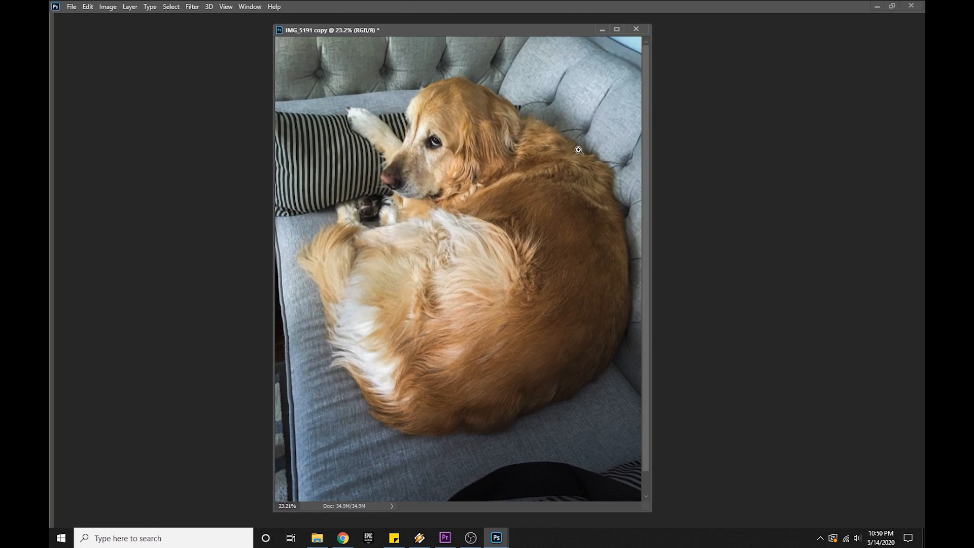
pyautogui.rightClick(452, 185)
pyautogui.click(474, 190)
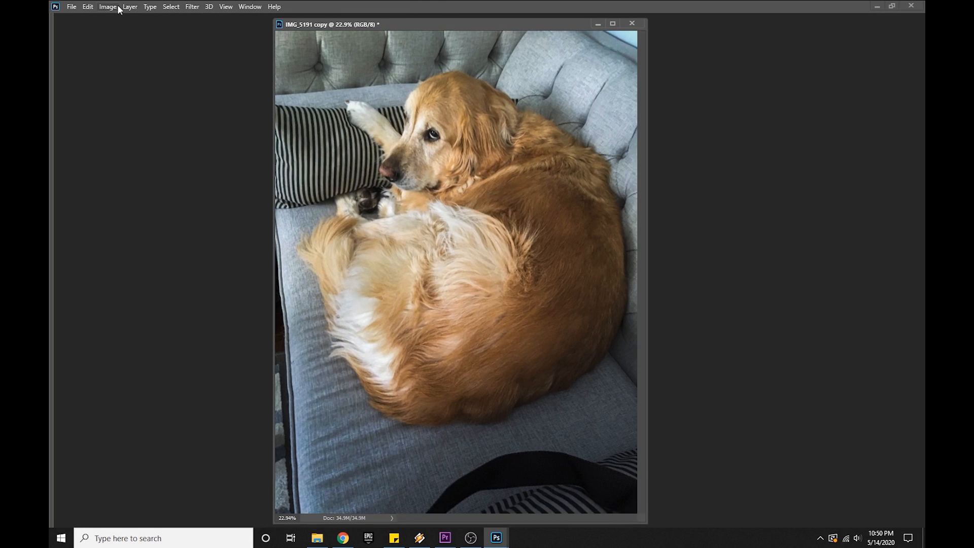
pyautogui.press('Tab')
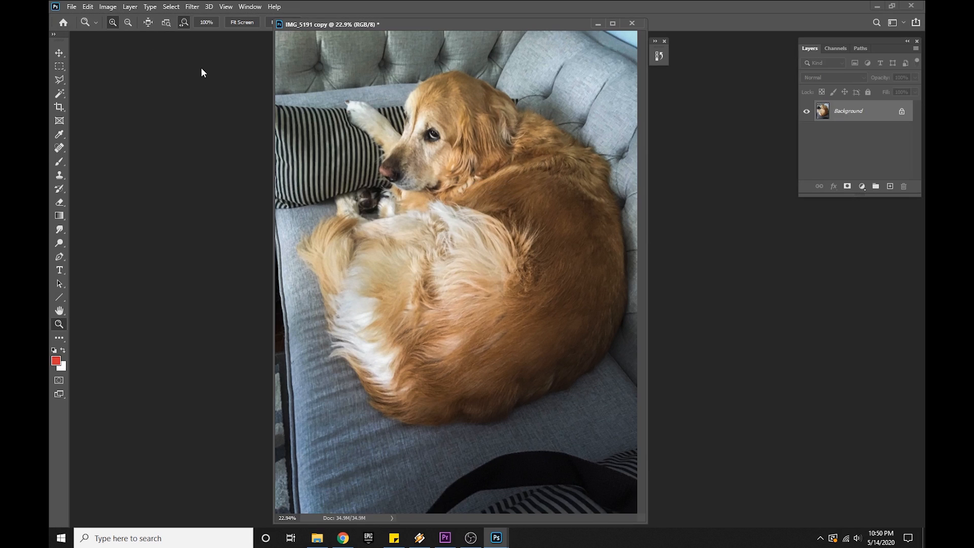
# - Crop the photo to about 38.97 by 51.40 in, shifting the image down inside the frame to cut off most of the black strap
pyautogui.press('c')
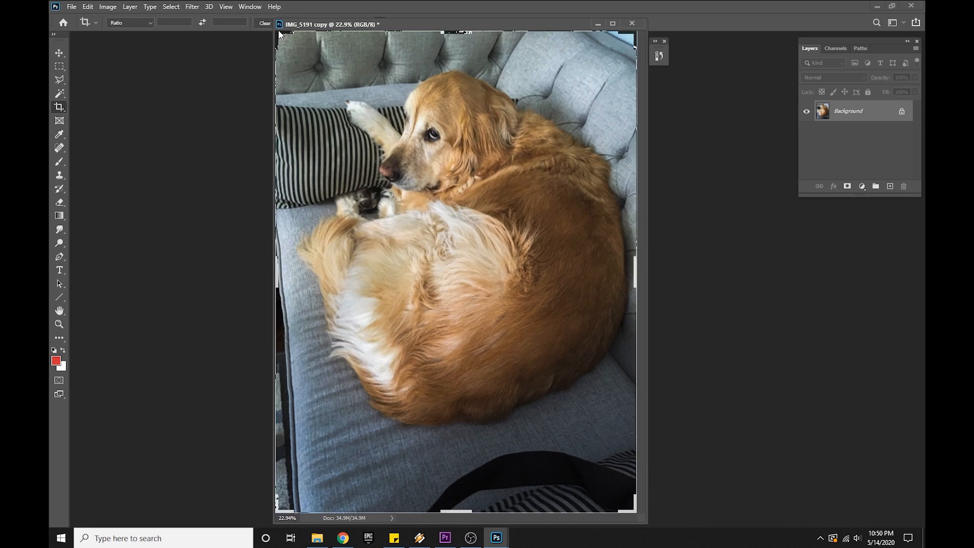
pyautogui.moveTo(281, 36); pyautogui.dragTo(292, 55)
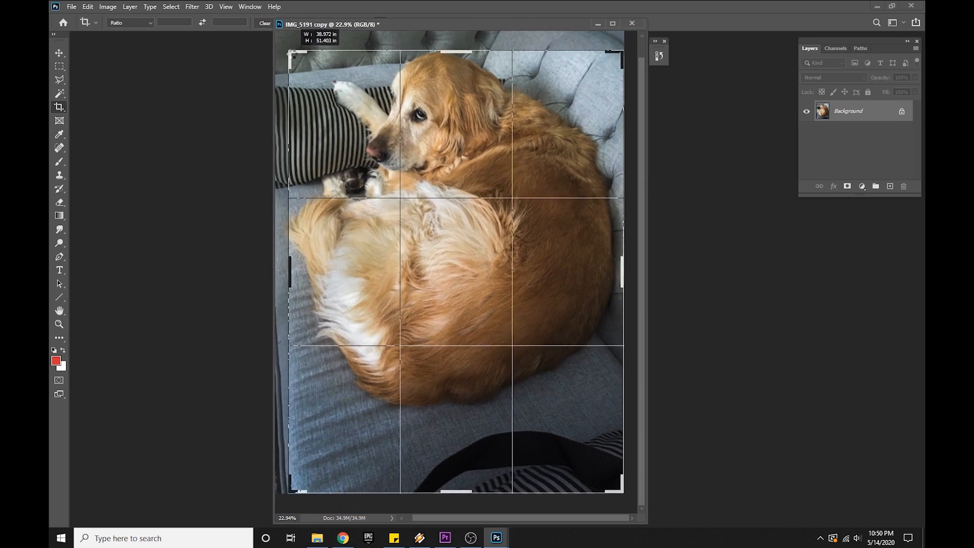
pyautogui.moveTo(474, 281); pyautogui.dragTo(480, 330)
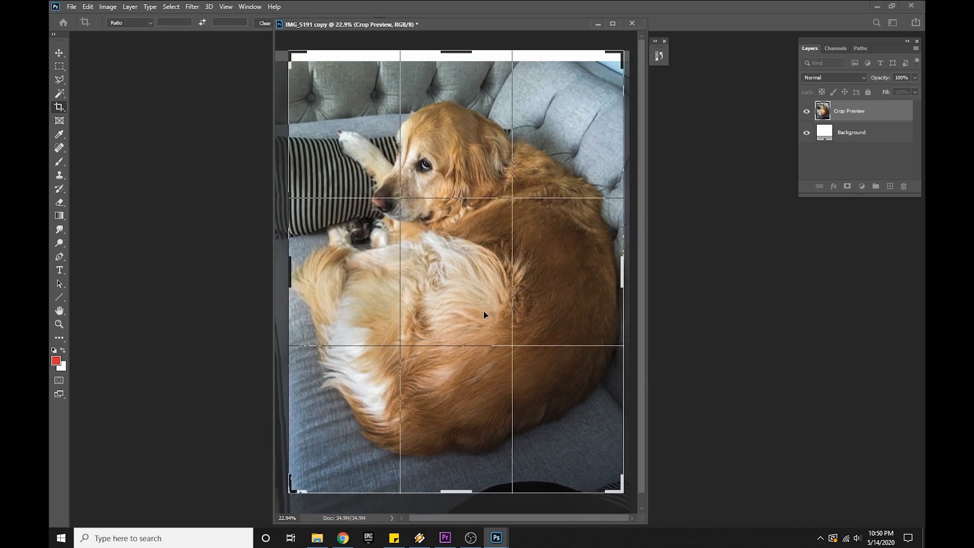
pyautogui.press('Return')
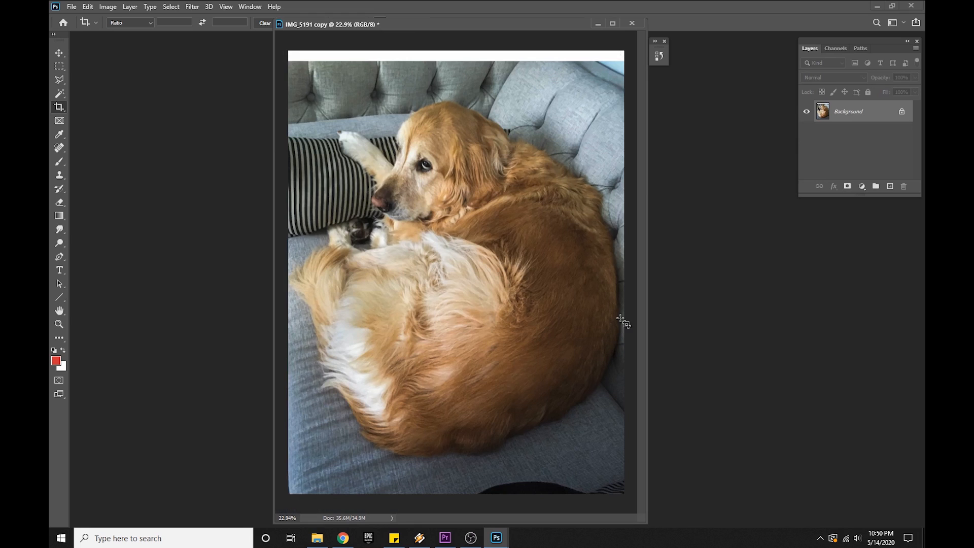
# - Crop the photo again to trim away the white strip above the sofa back
pyautogui.click(409, 125)
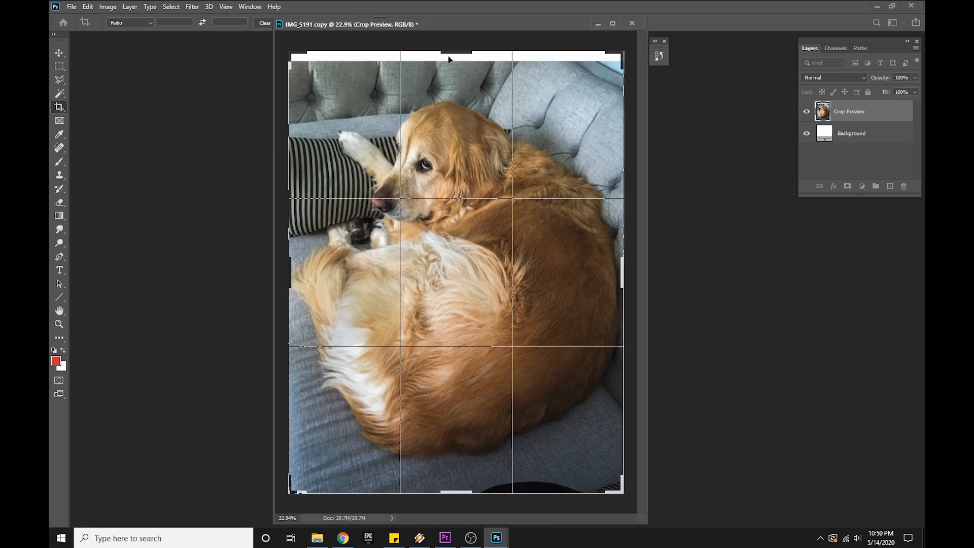
pyautogui.moveTo(457, 48); pyautogui.dragTo(459, 60)
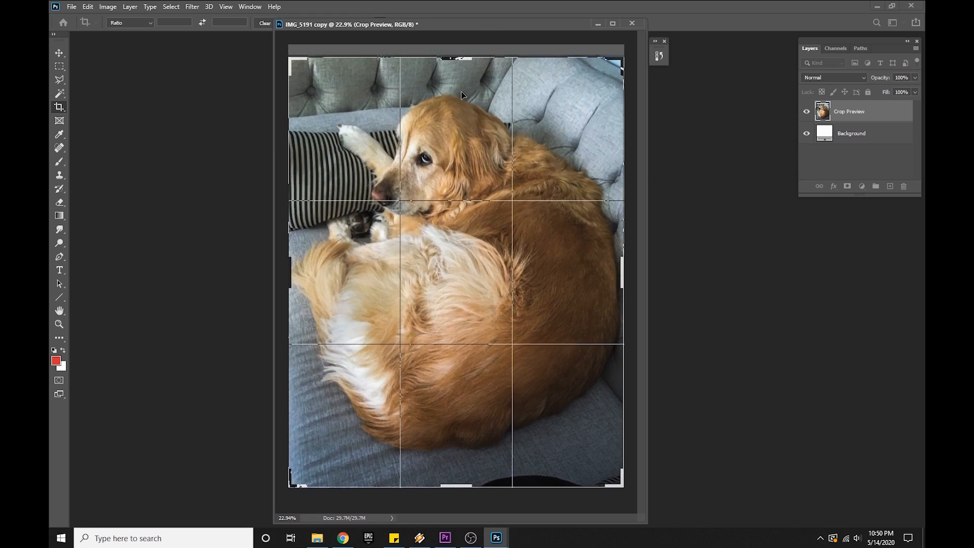
pyautogui.press('Return')
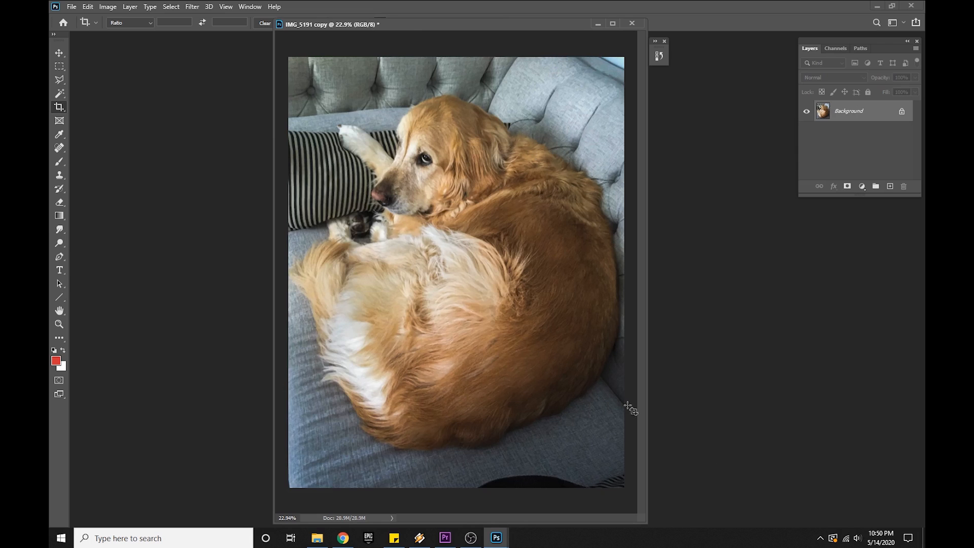
# - Dock the floating photo window as a tab and display the History panel from its first state
pyautogui.moveTo(387, 25); pyautogui.dragTo(434, 37)
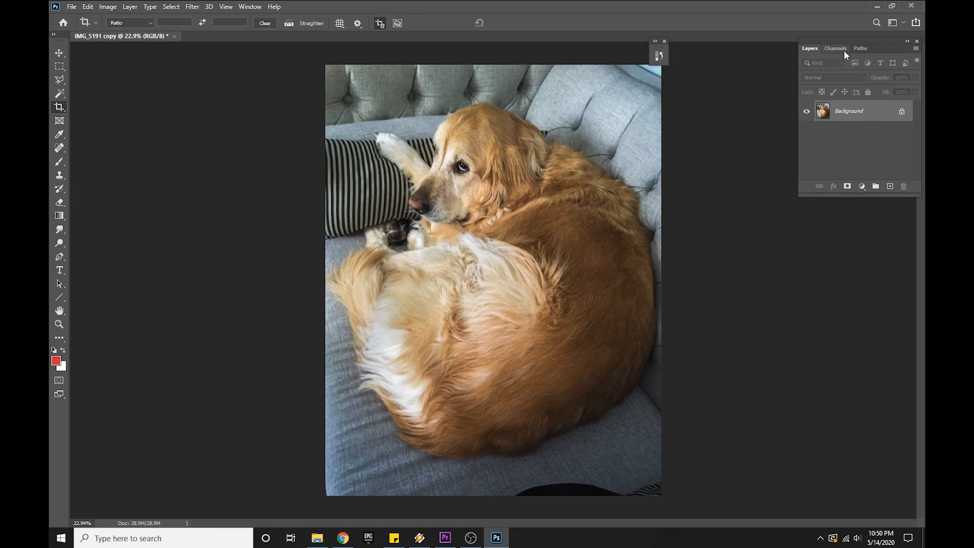
pyautogui.click(247, 8)
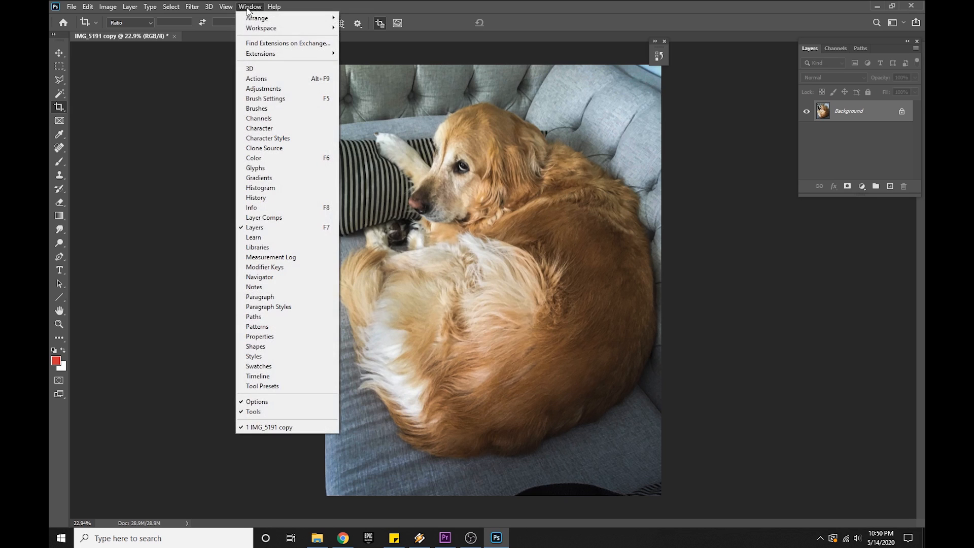
pyautogui.click(264, 199)
pyautogui.moveTo(607, 50); pyautogui.dragTo(723, 53)
pyautogui.scroll(2, 787, 68)
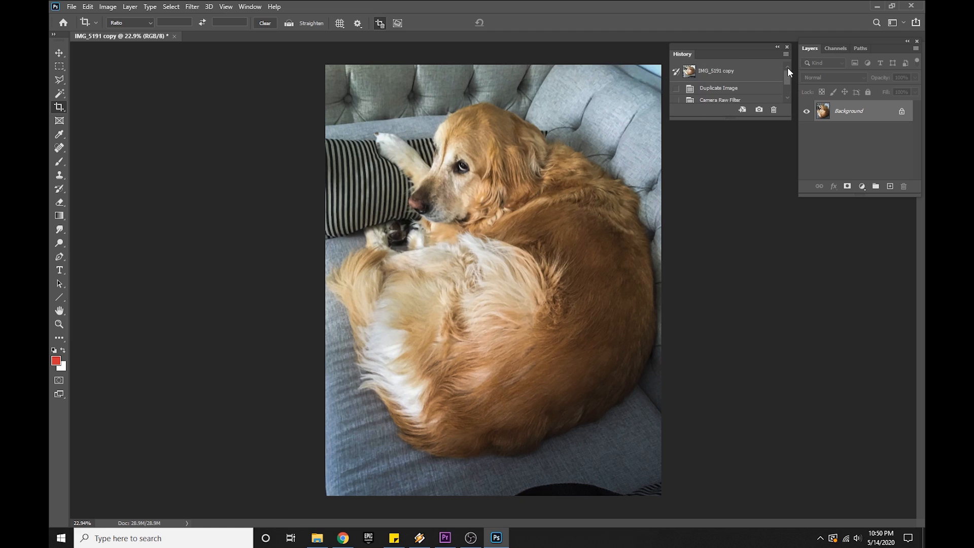
# - Compare the original IMG_5191 copy snapshot with the edited photo in an enlarged History panel, returning to the last Crop state
pyautogui.click(718, 72)
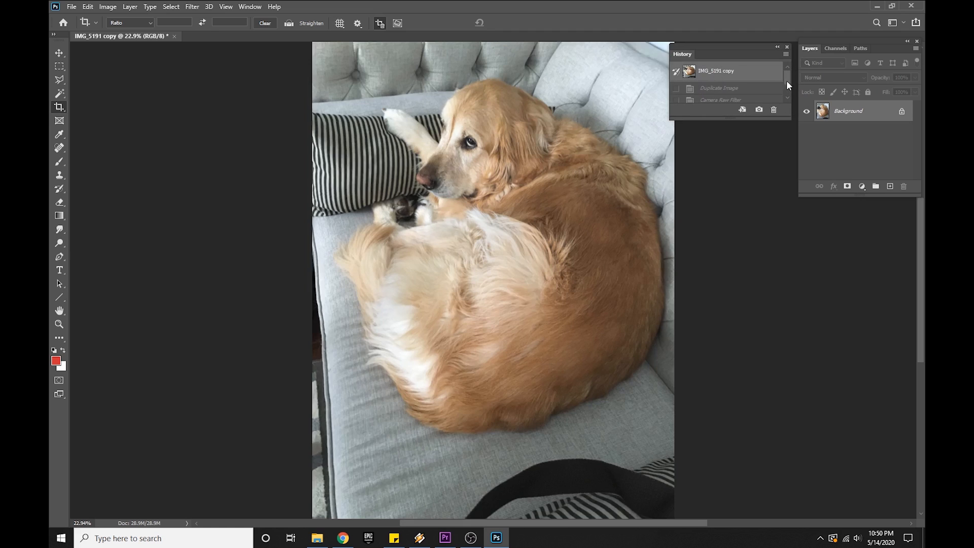
pyautogui.moveTo(788, 116); pyautogui.dragTo(805, 285)
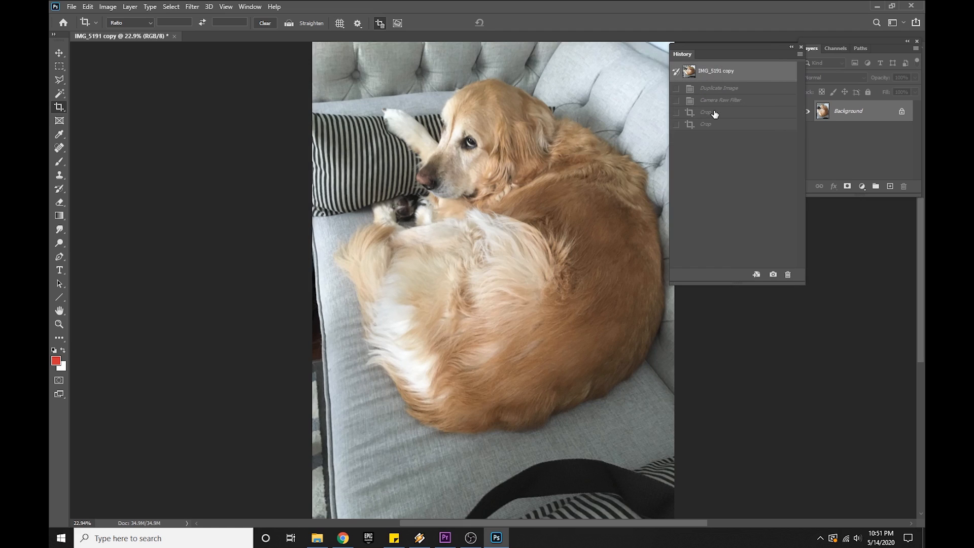
pyautogui.click(715, 124)
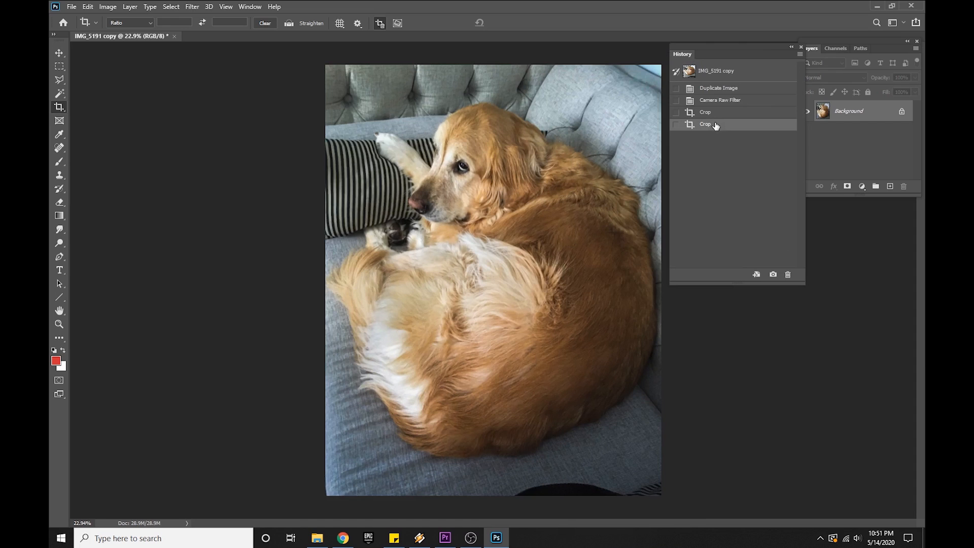